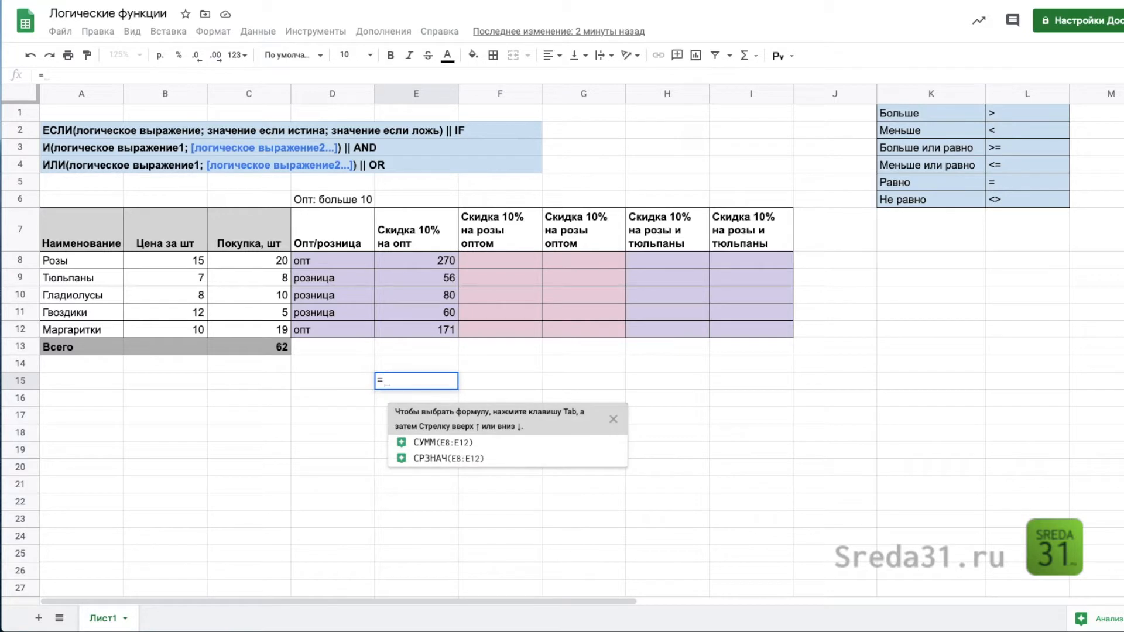
Step: Enter the comparison formula =C8>10 in cell E15
click(264, 258)
text(>10)
key(Return)
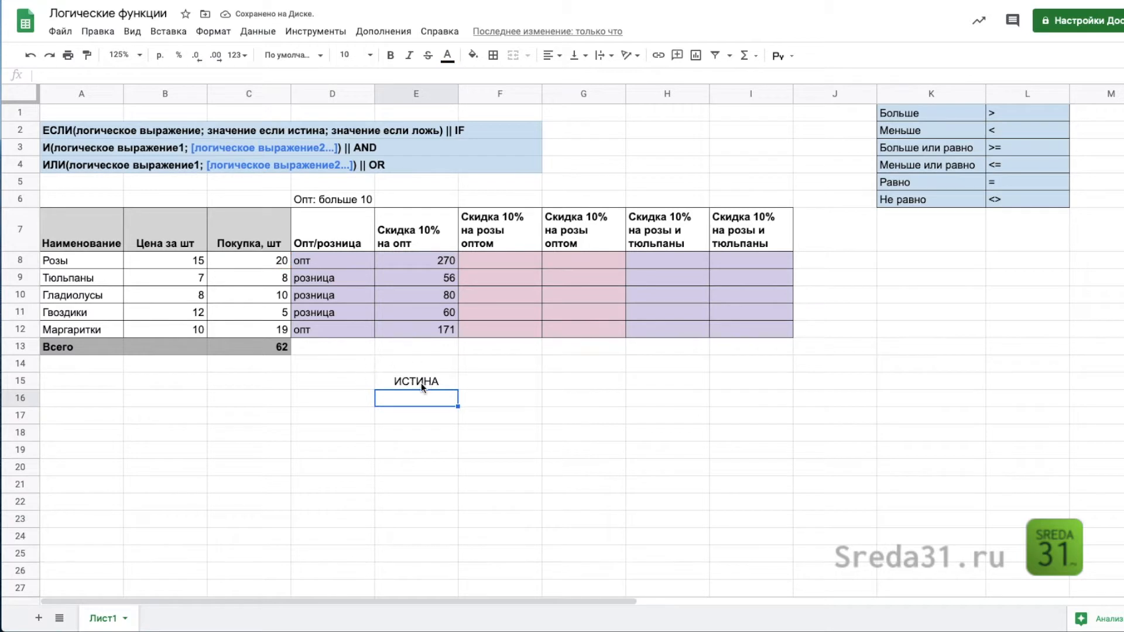
Step: Copy the comparison formula from E15 down to E16 and check which cell the copy references
click(260, 261)
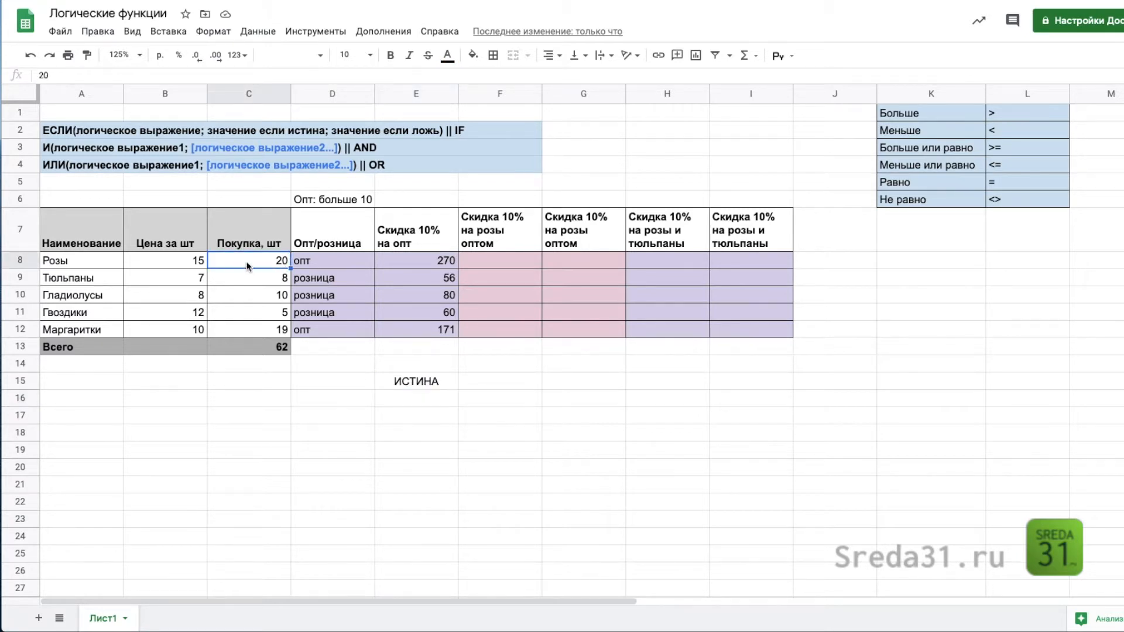
click(433, 381)
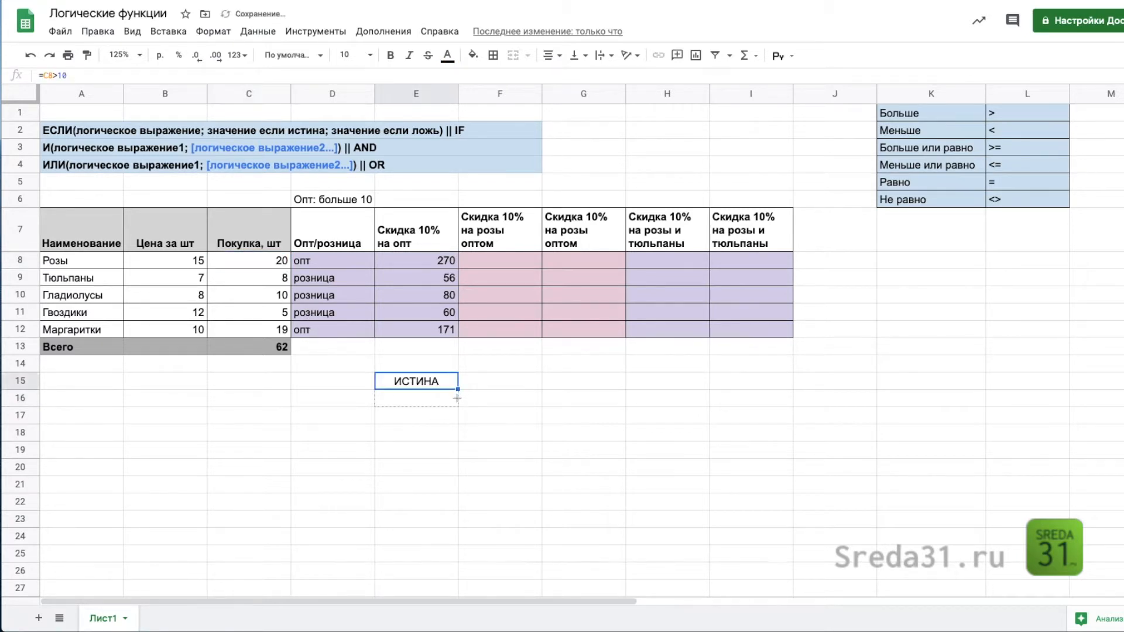
drag(458, 397, 432, 399)
click(432, 400)
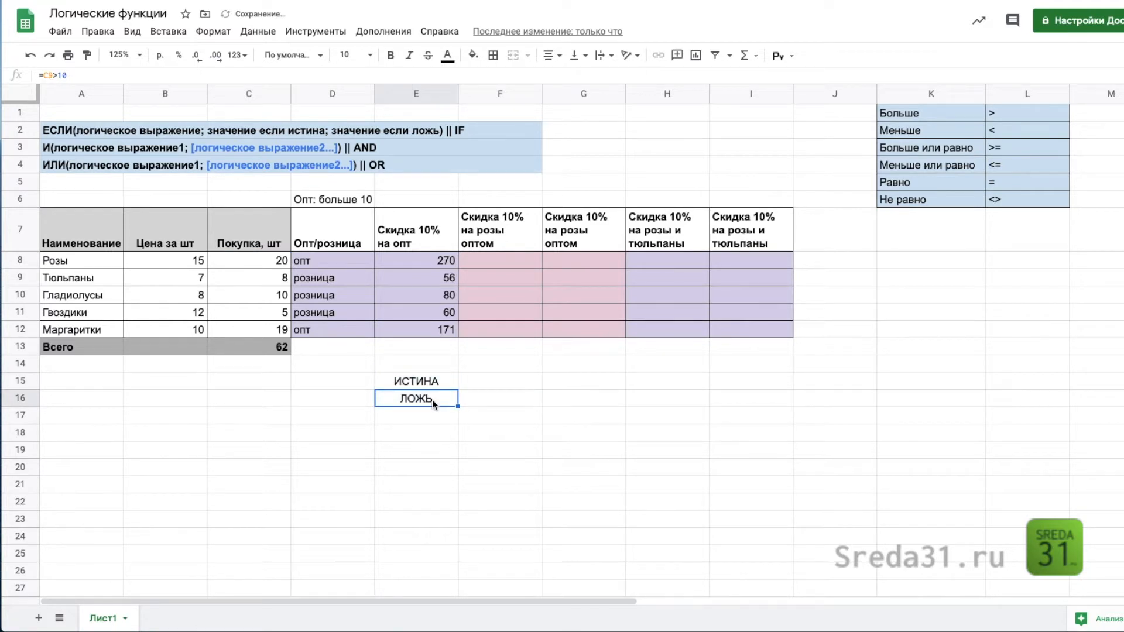
double_click(432, 400)
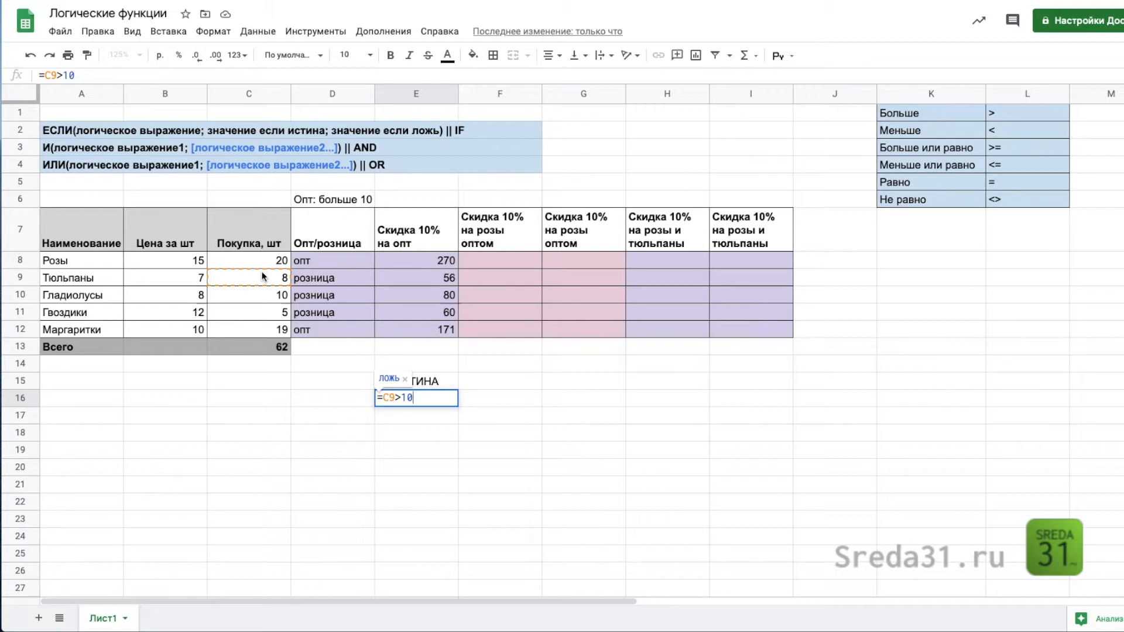
key(Escape)
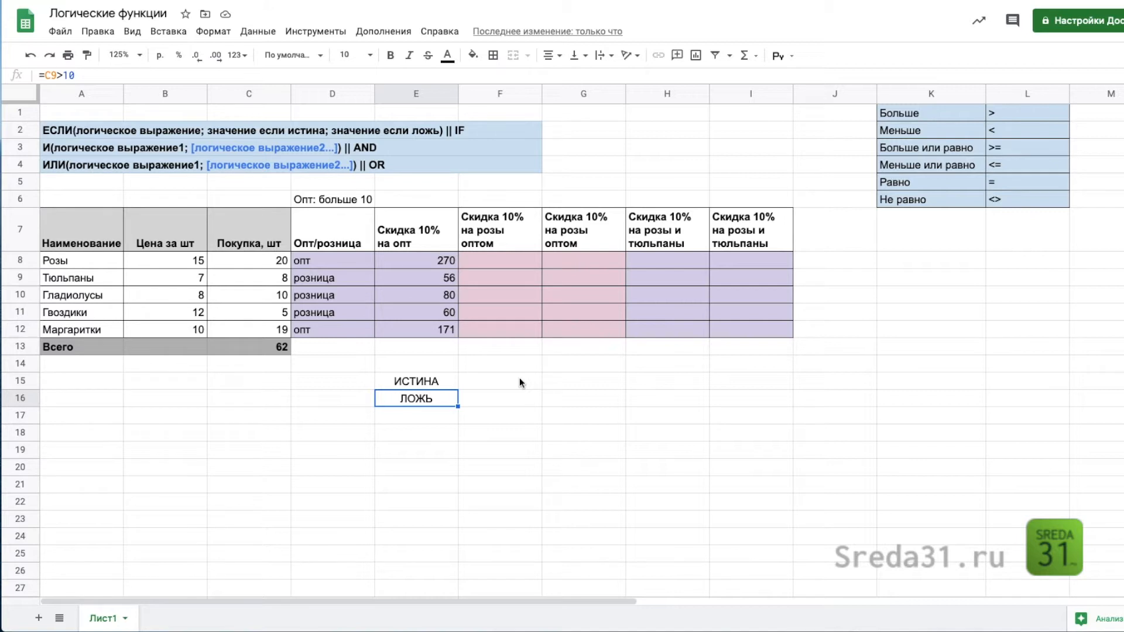
Step: Examine the ЕСЛИ formulas in the wholesale/retail cell D8 and the wholesale discount cell E9
click(343, 259)
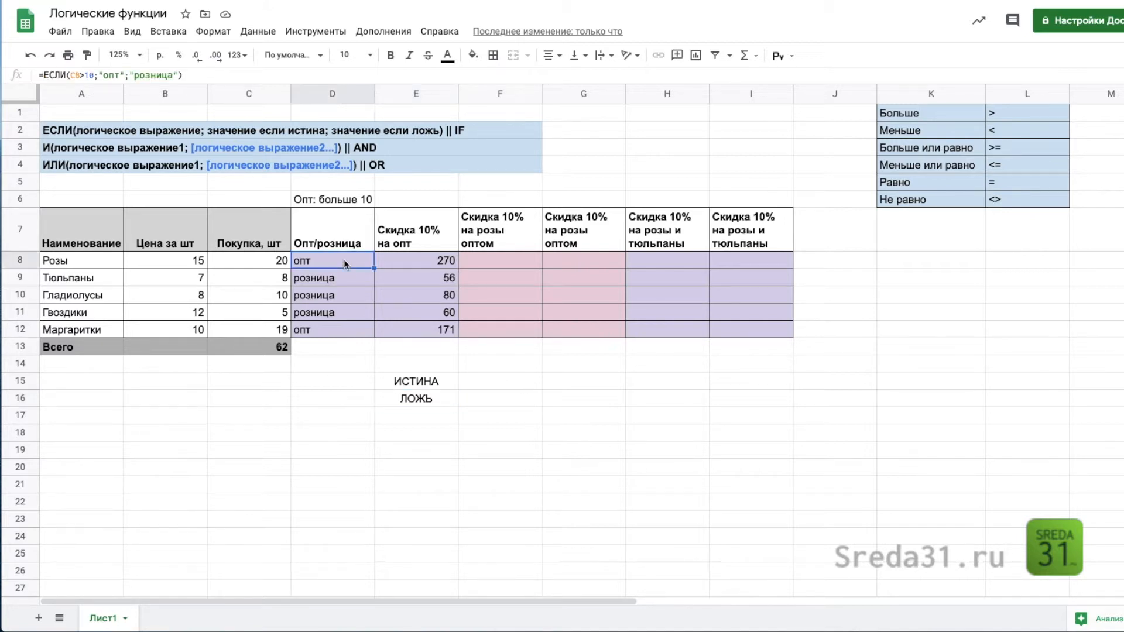
double_click(343, 258)
key(Escape)
double_click(434, 280)
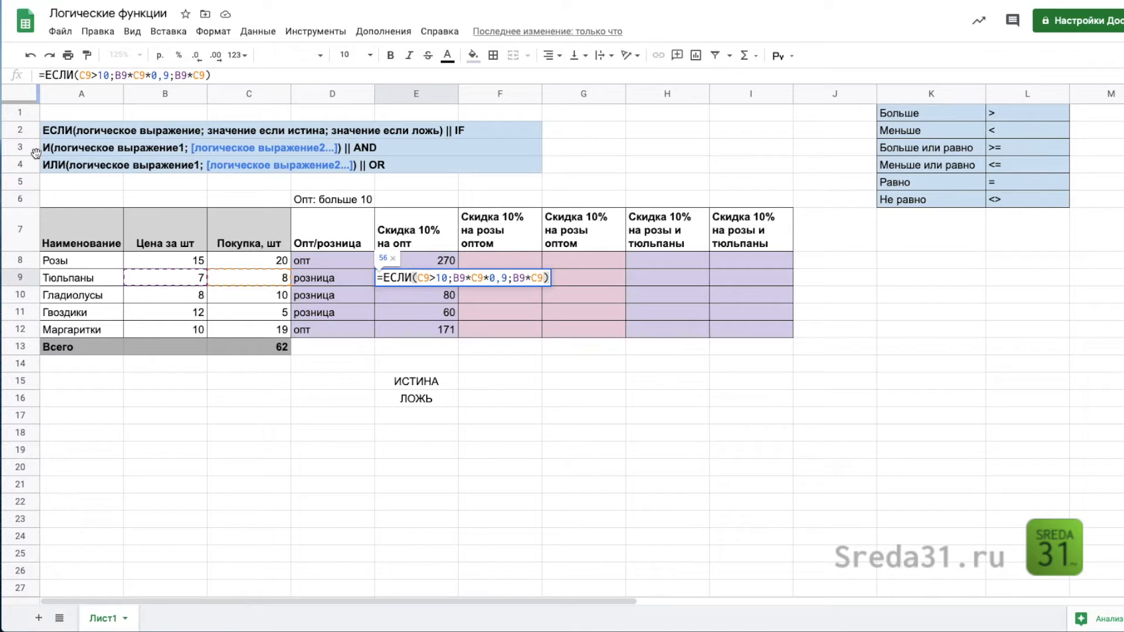
Step: Enter the formula =И(A8="Розы";C8>10) in F8 to test for roses bought wholesale
click(516, 264)
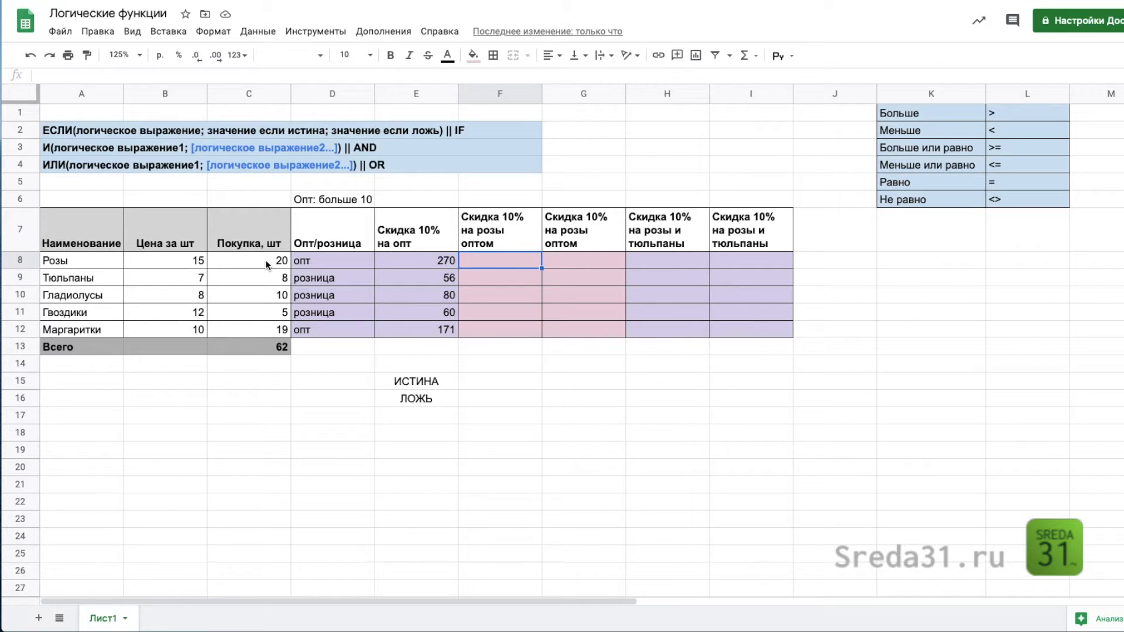
text(=)
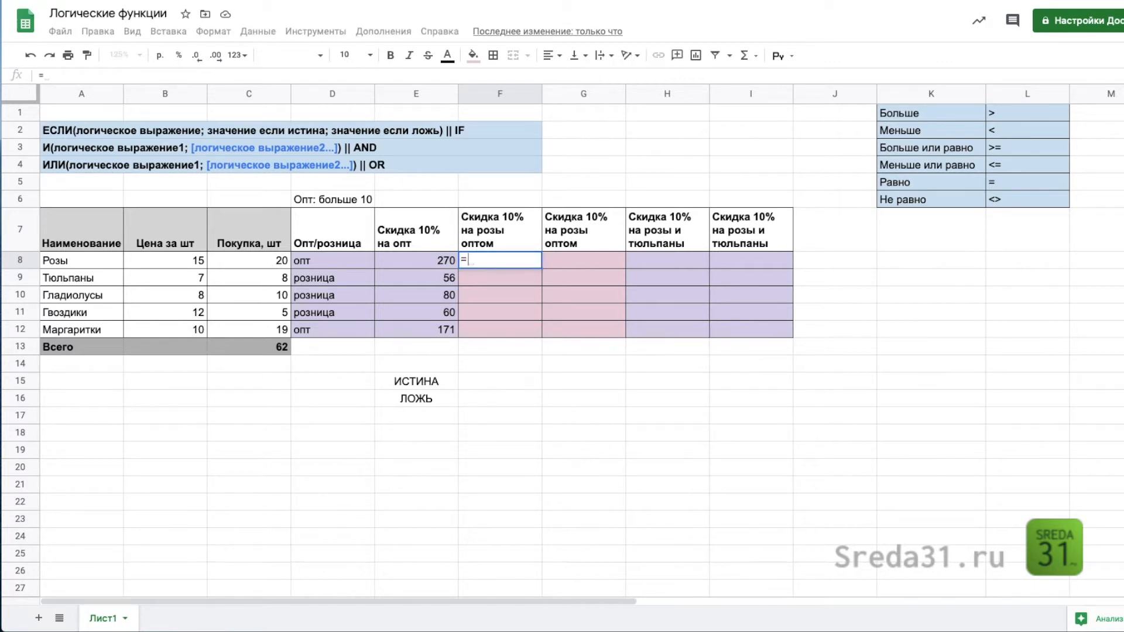
text(и()
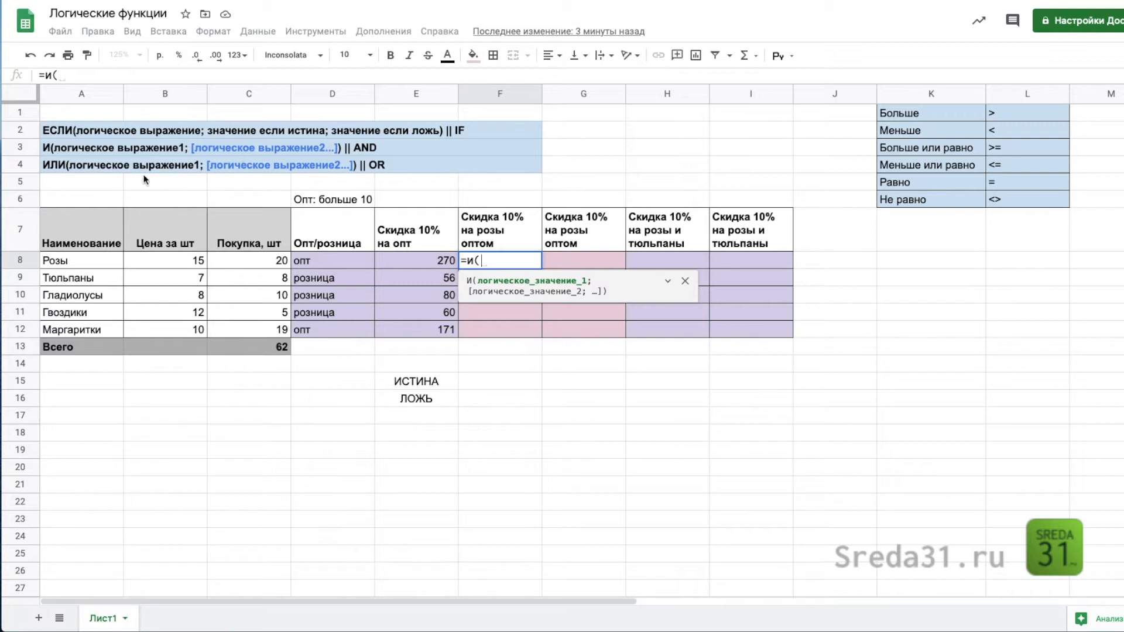
click(80, 261)
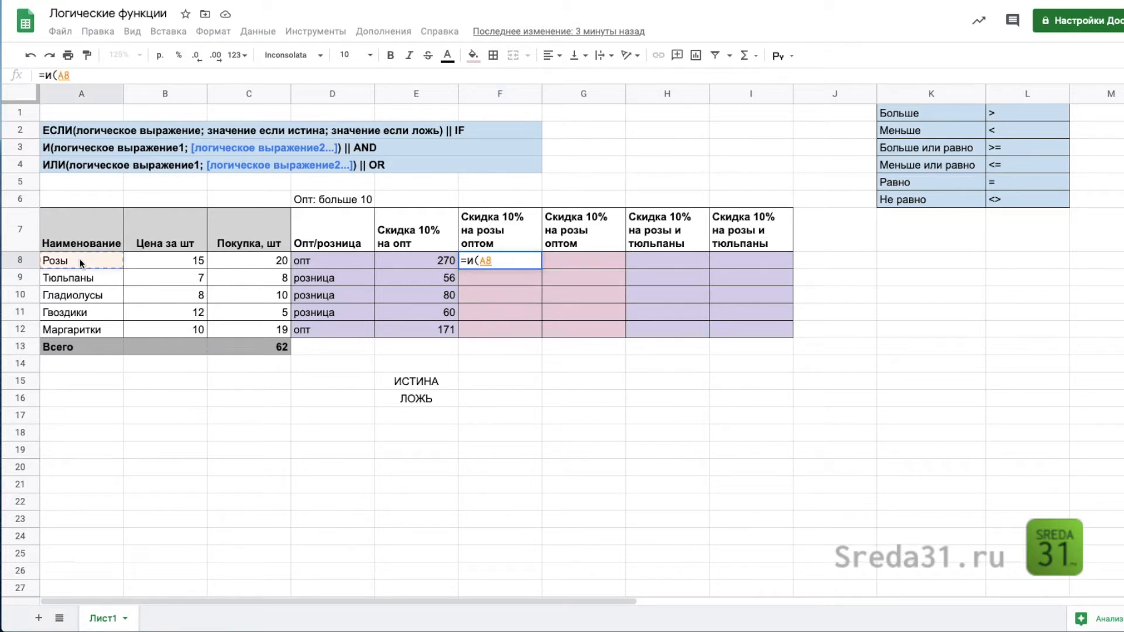
text(="Розы")
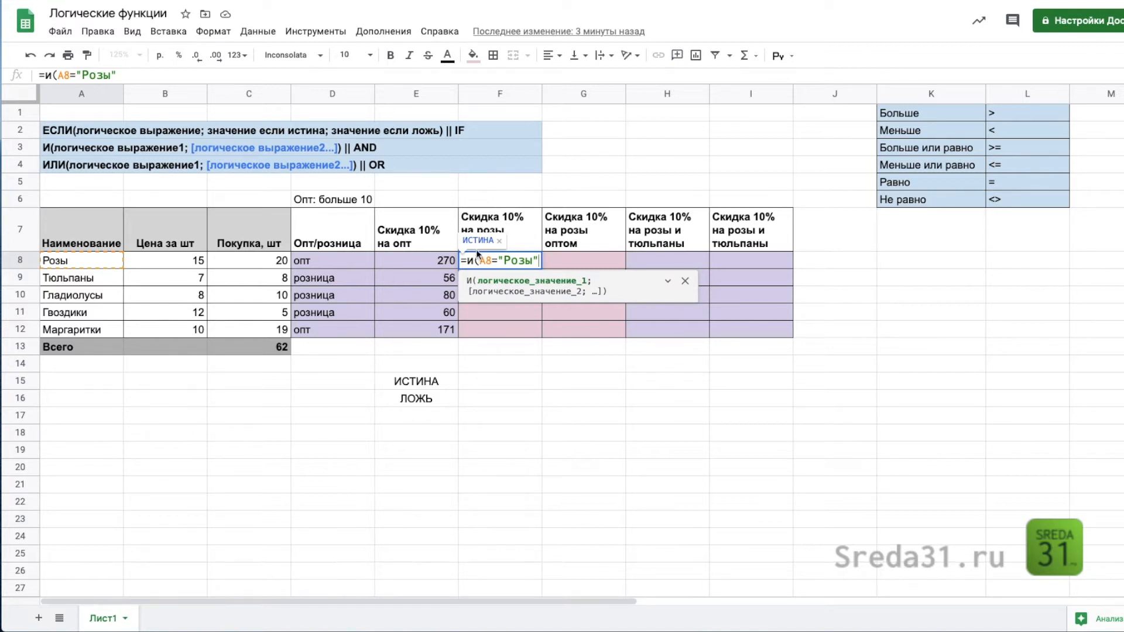
text(;)
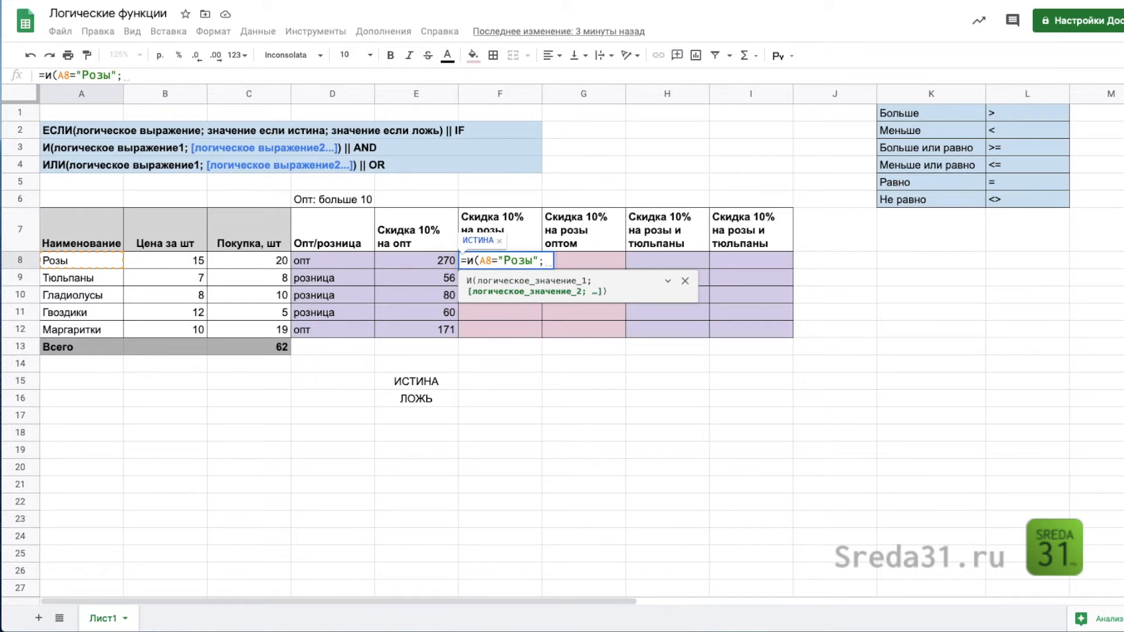
click(259, 261)
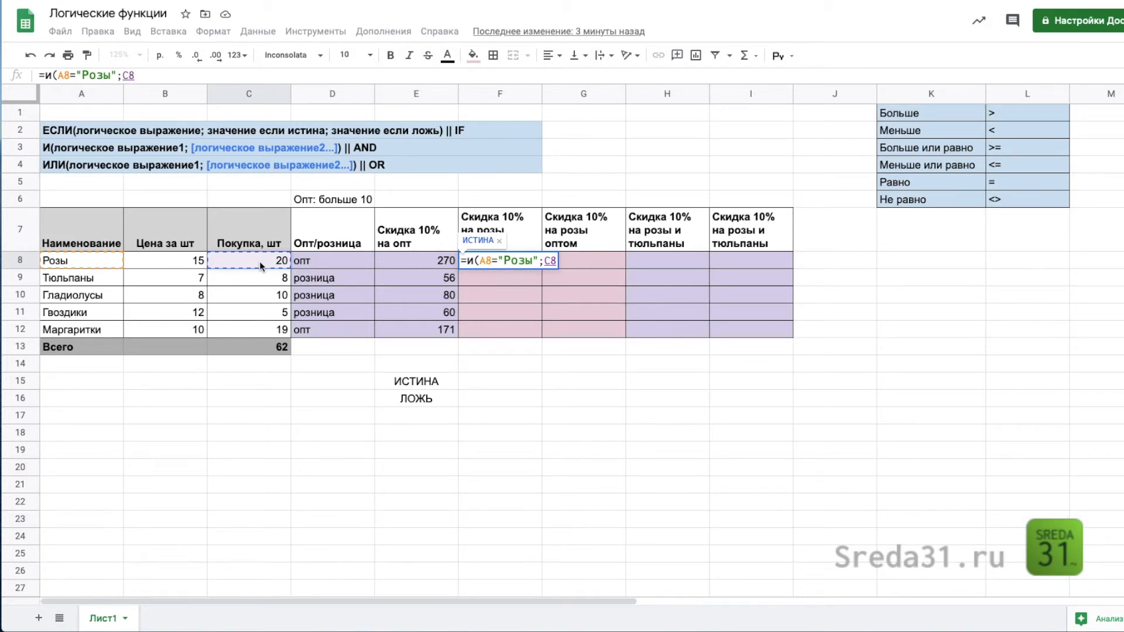
text(>10))
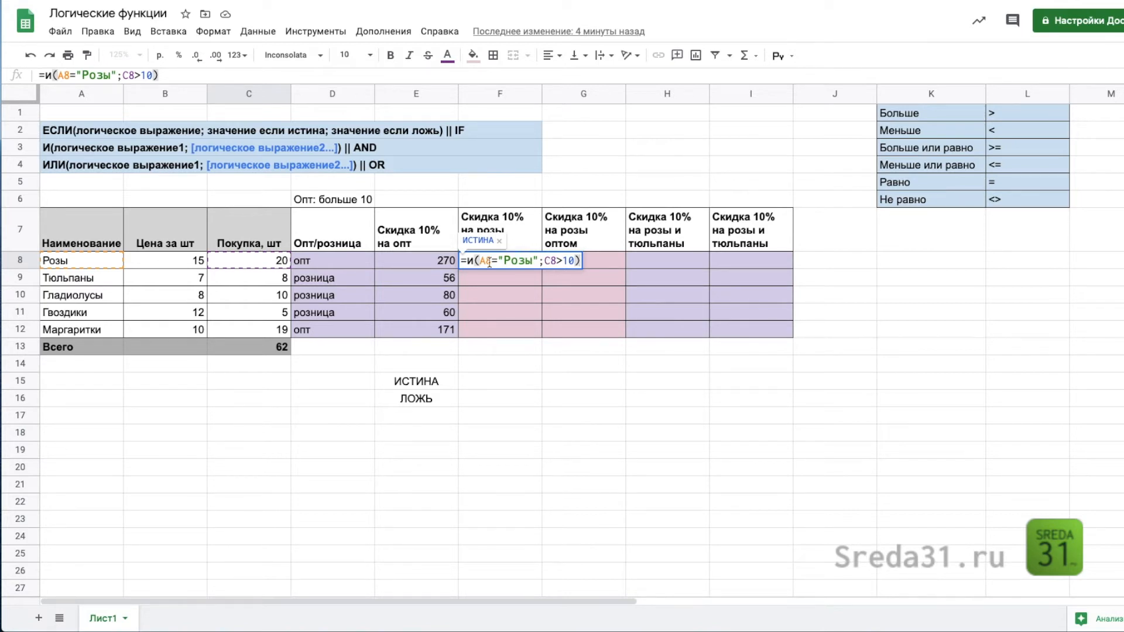
key(Return)
Step: Fill the И formula from F8 down to F12 and check the wholesale status and product name in row 12
click(511, 257)
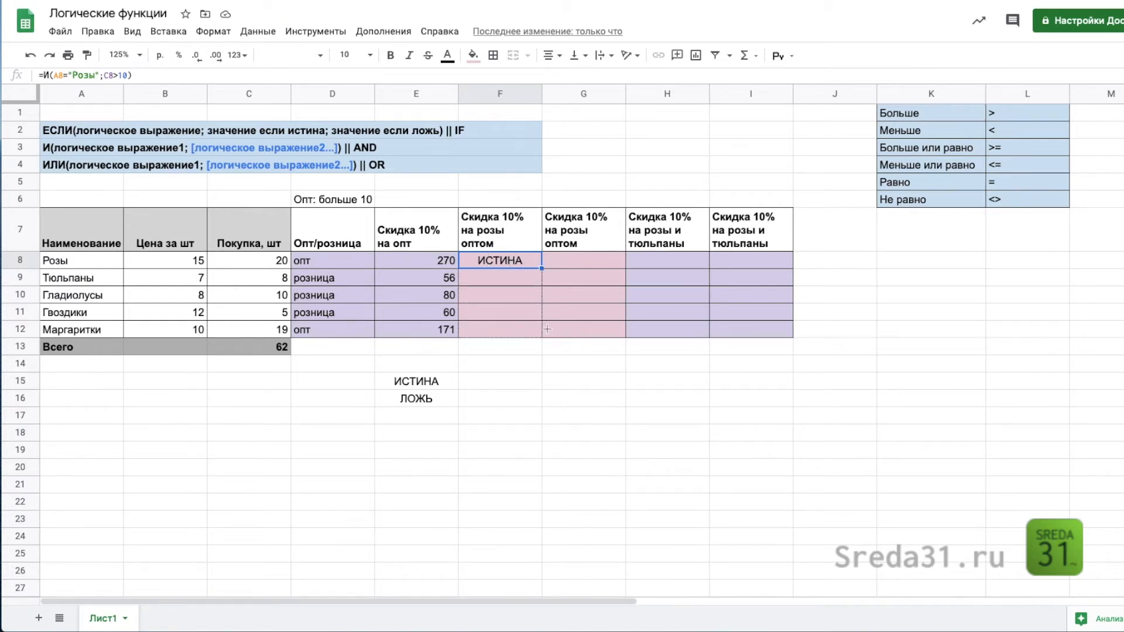
drag(547, 329, 547, 329)
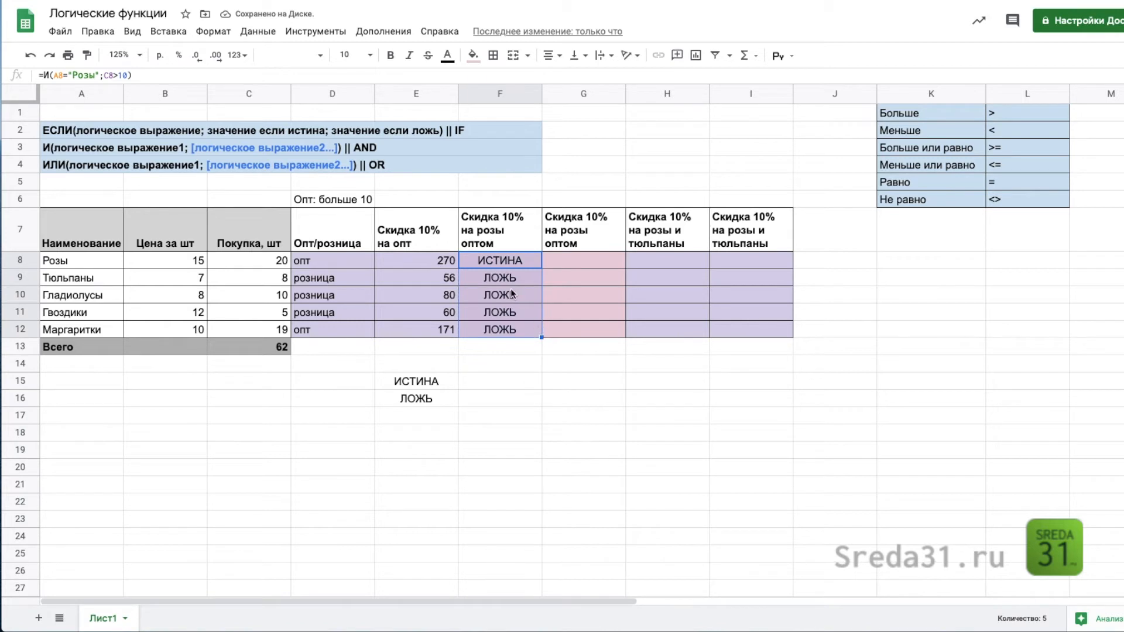
click(312, 326)
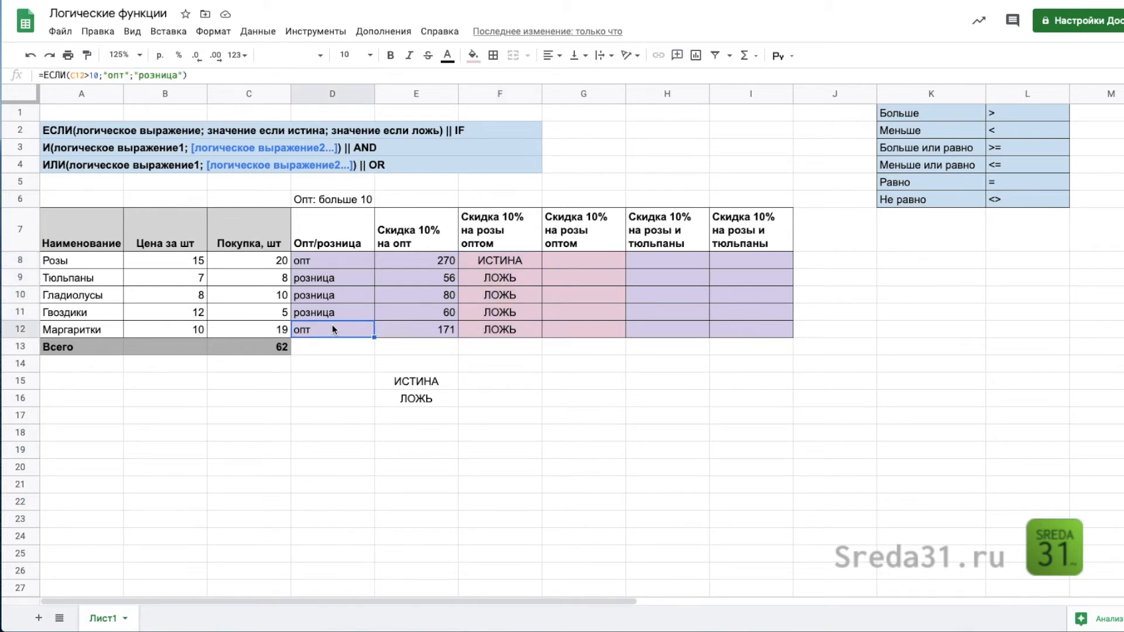
click(50, 331)
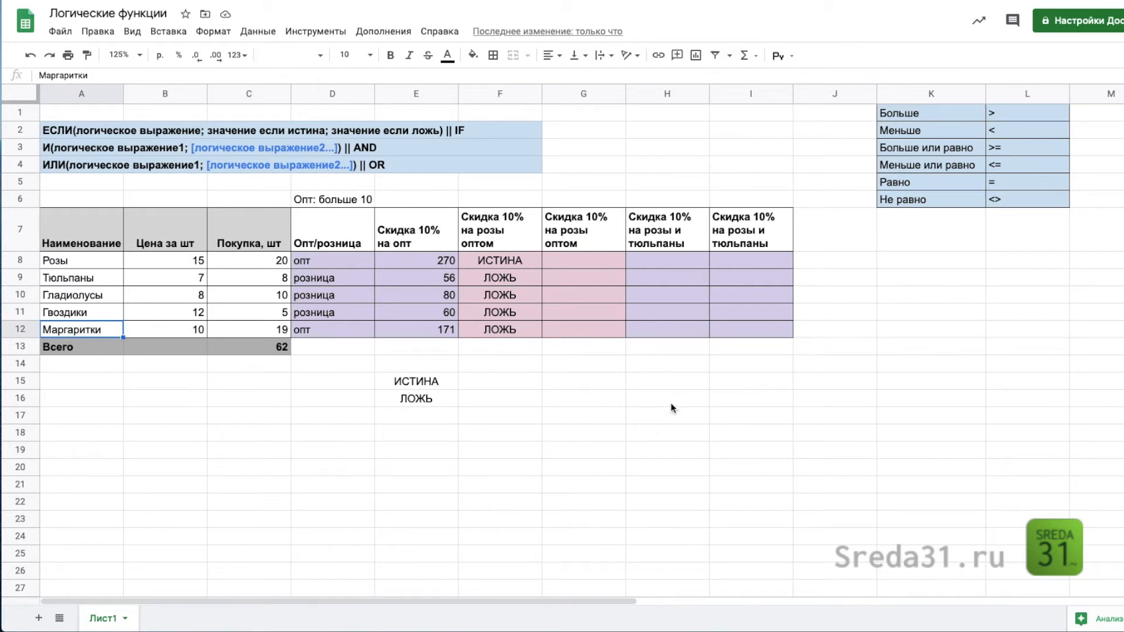
Step: Begin an ЕСЛИ formula in G8 with the nested condition И(A8="Розы";C8>10)
click(580, 261)
text(=е)
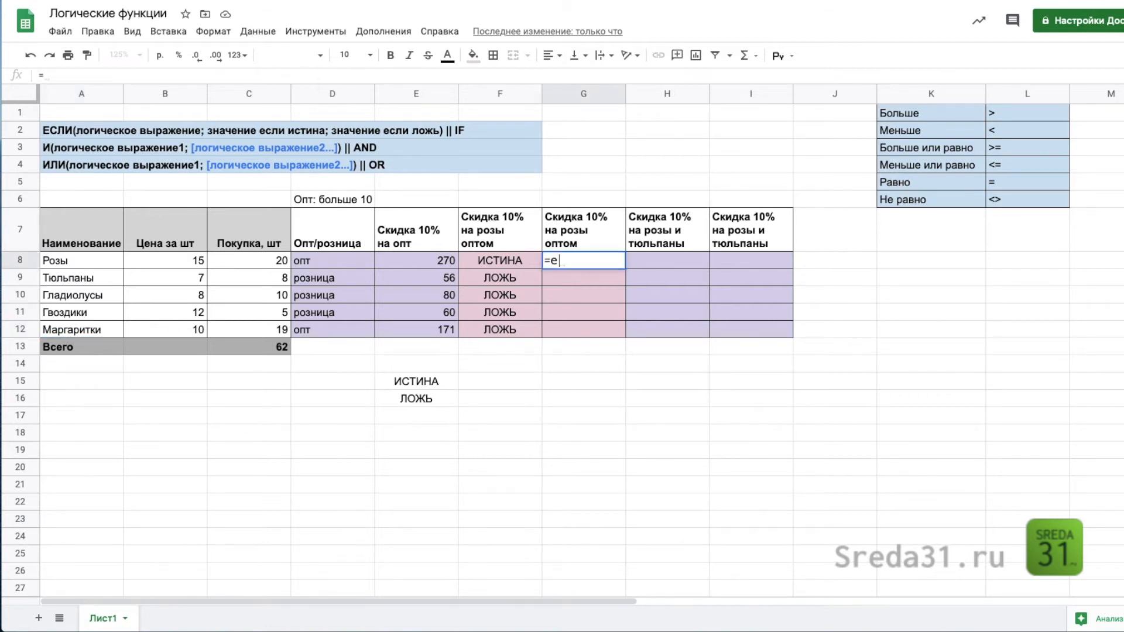
text(сли()
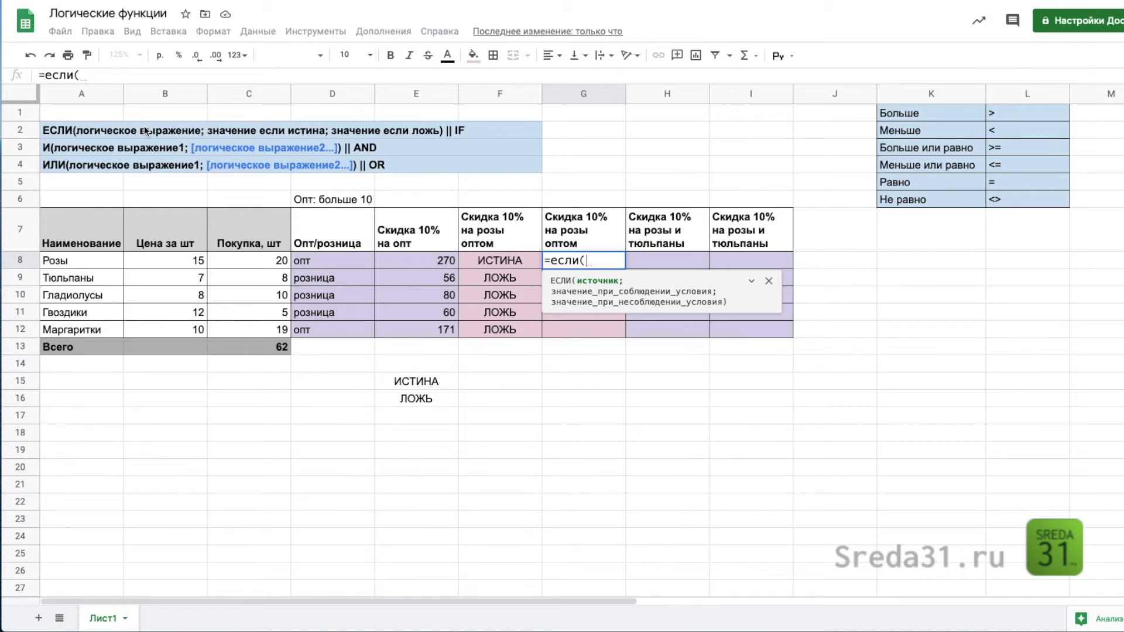
text(и()
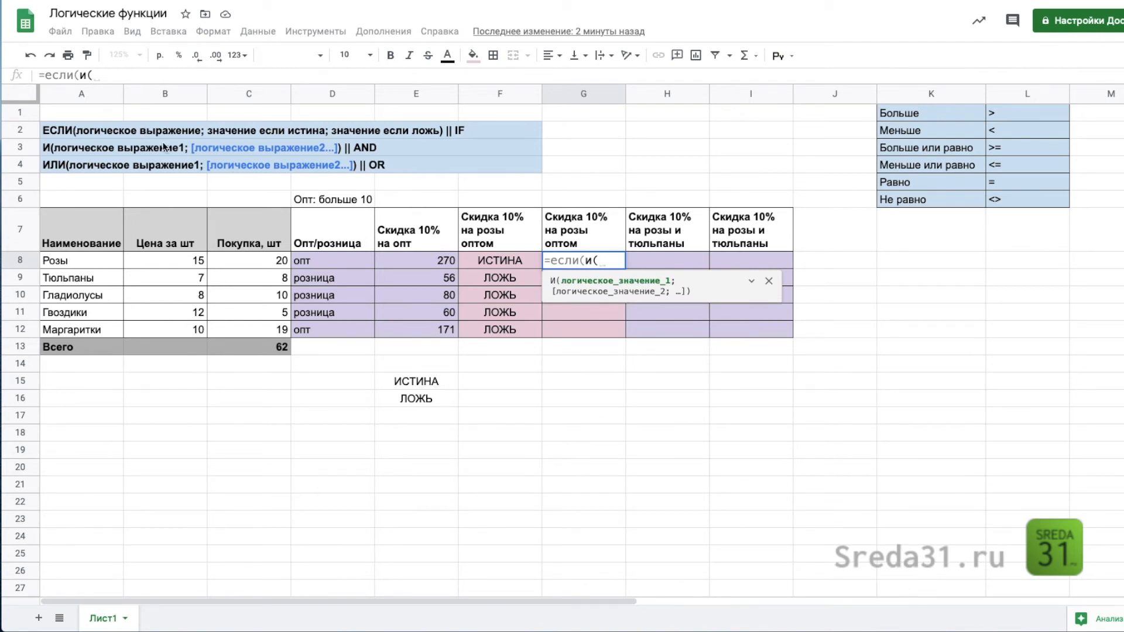
click(68, 261)
text(="Розы";)
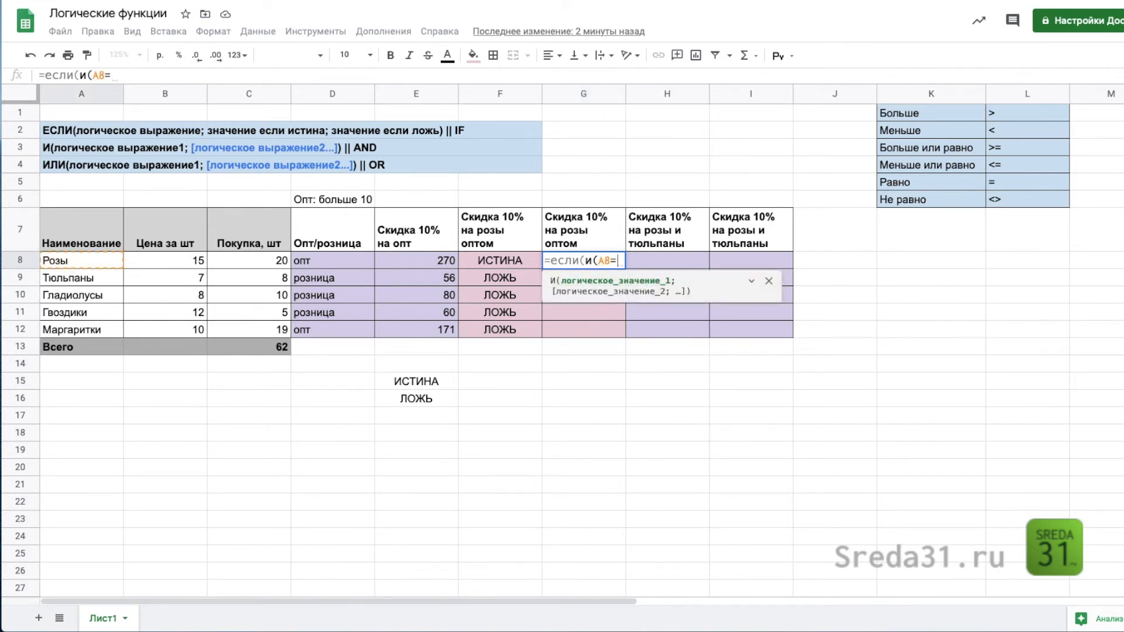
click(249, 261)
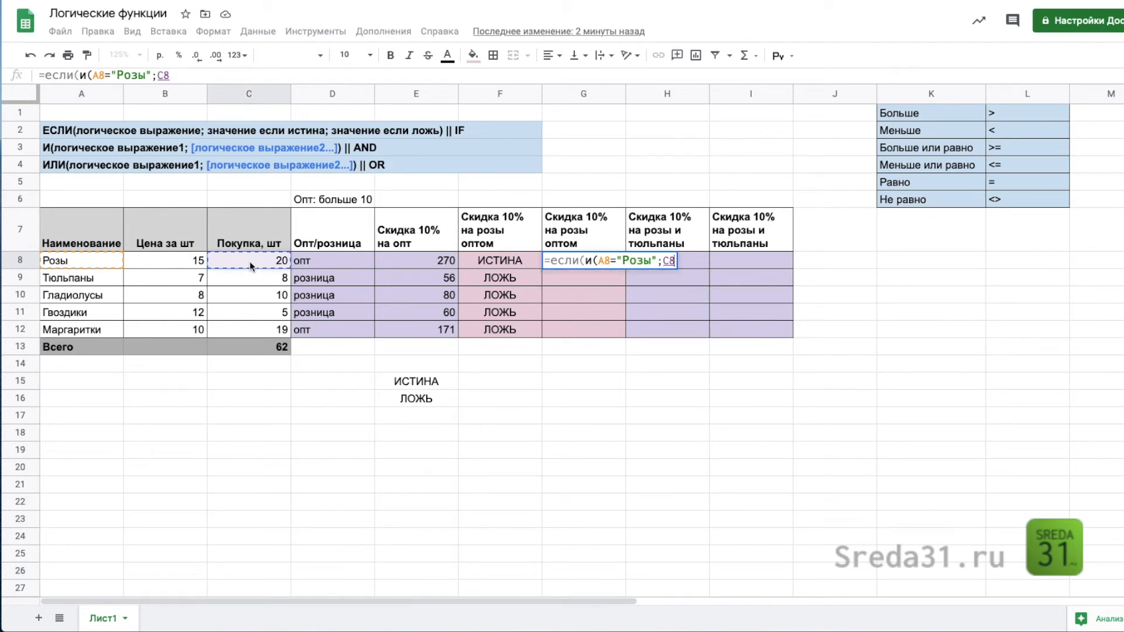
text(>)
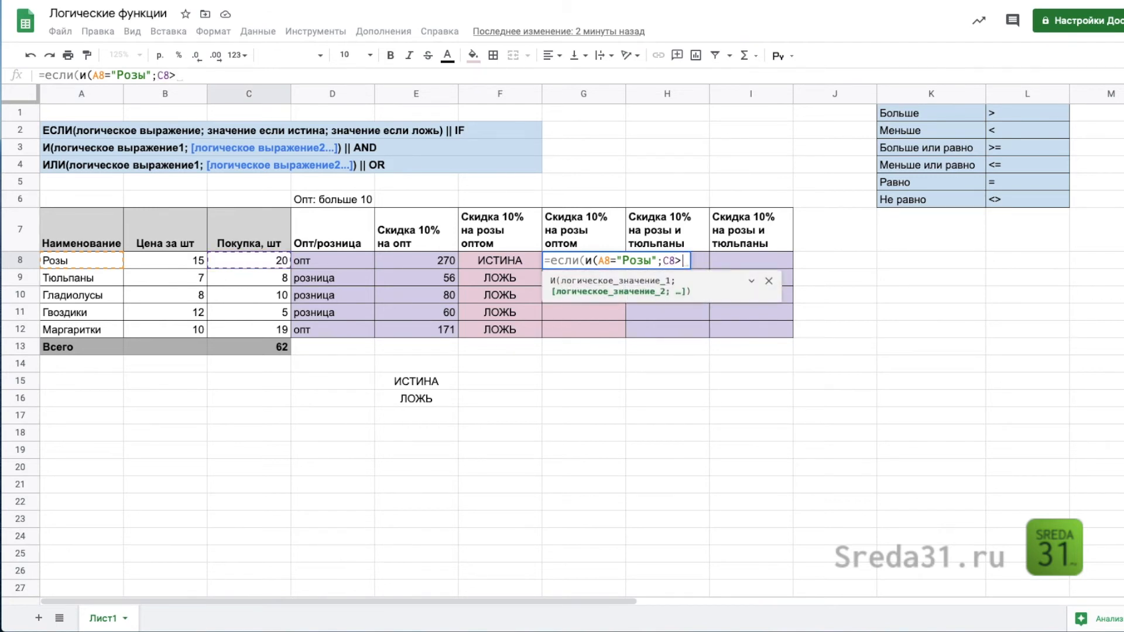
text(10)
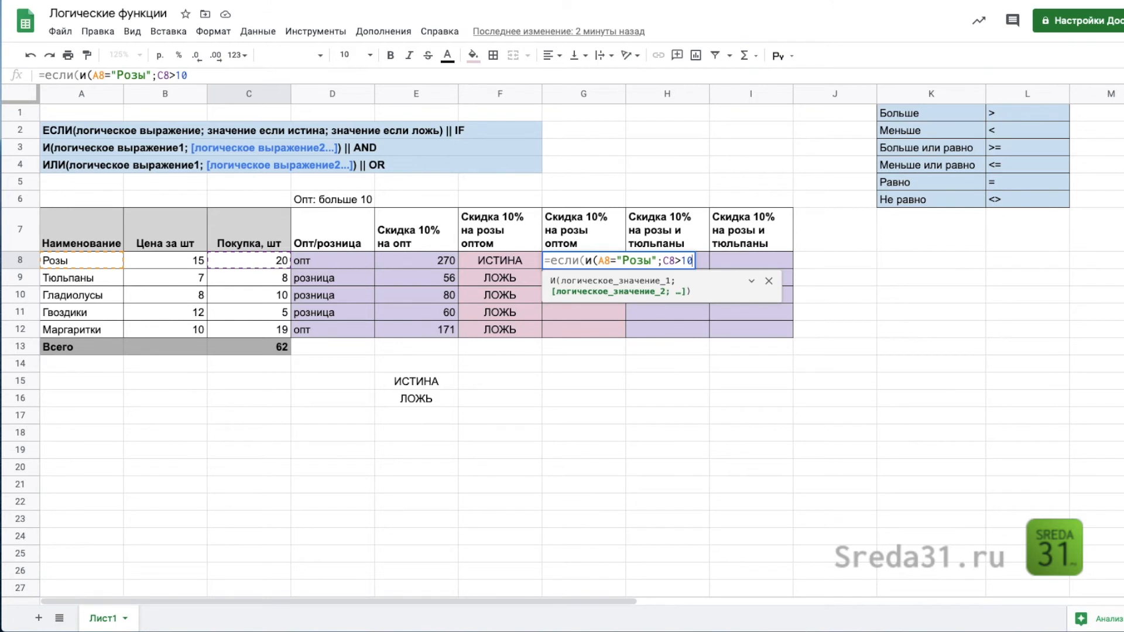
text())
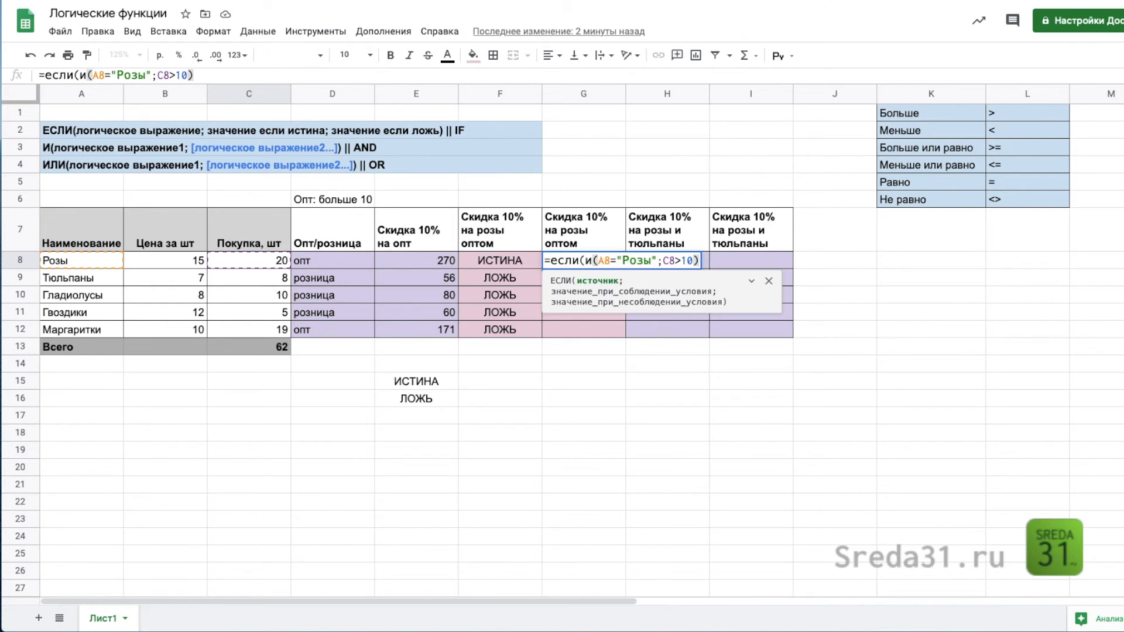
text(;)
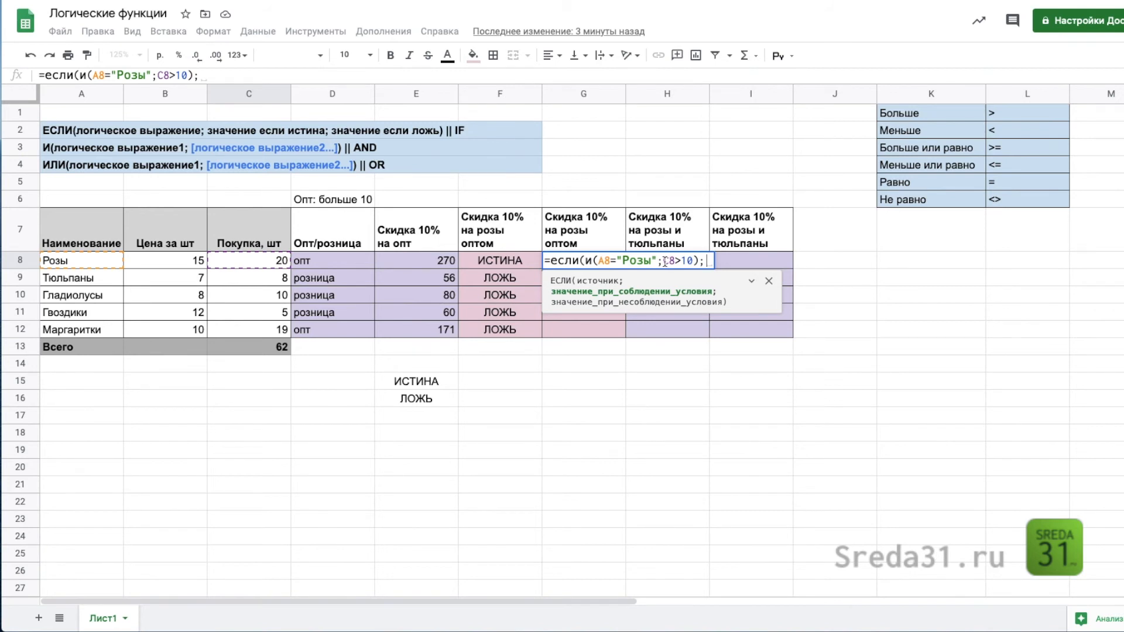
Step: Add B8*C8*0,9 to the G8 formula as the value when the condition is true
click(174, 265)
text(*)
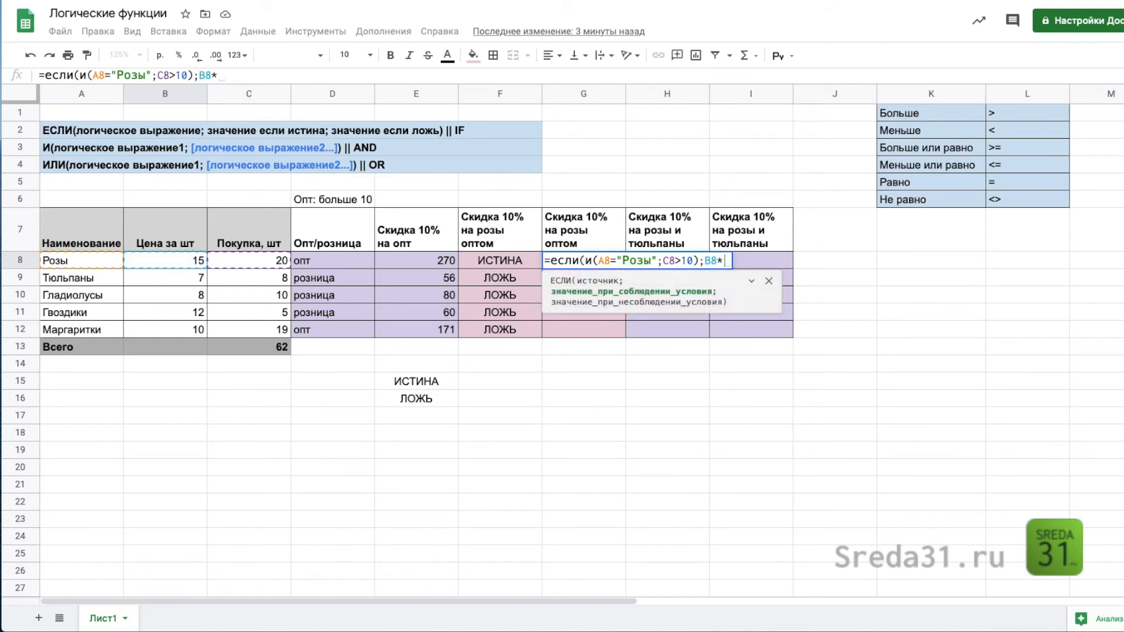
click(244, 260)
text(*)
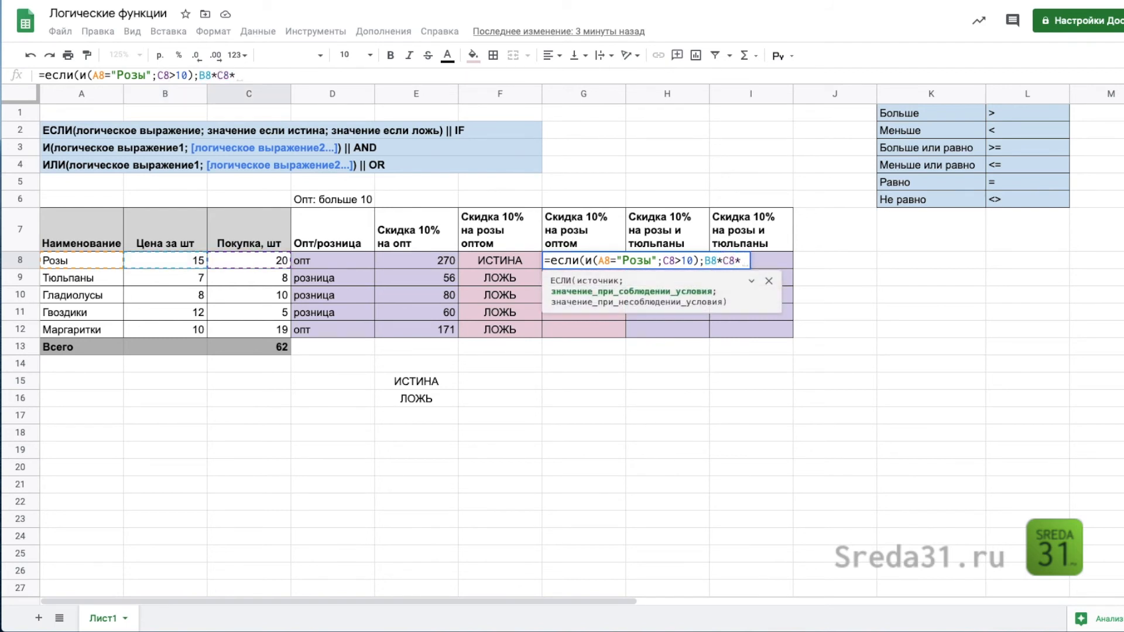
text(0,9)
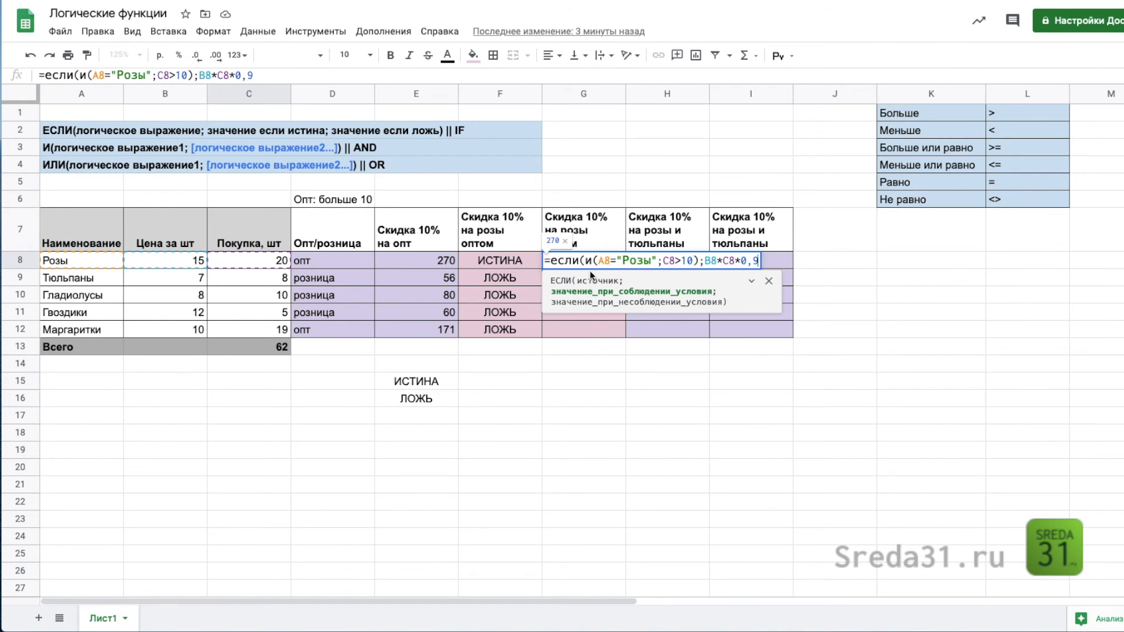
Step: Finish the G8 formula with B8*C8 as the value when false, and fill it down to G12
text(;)
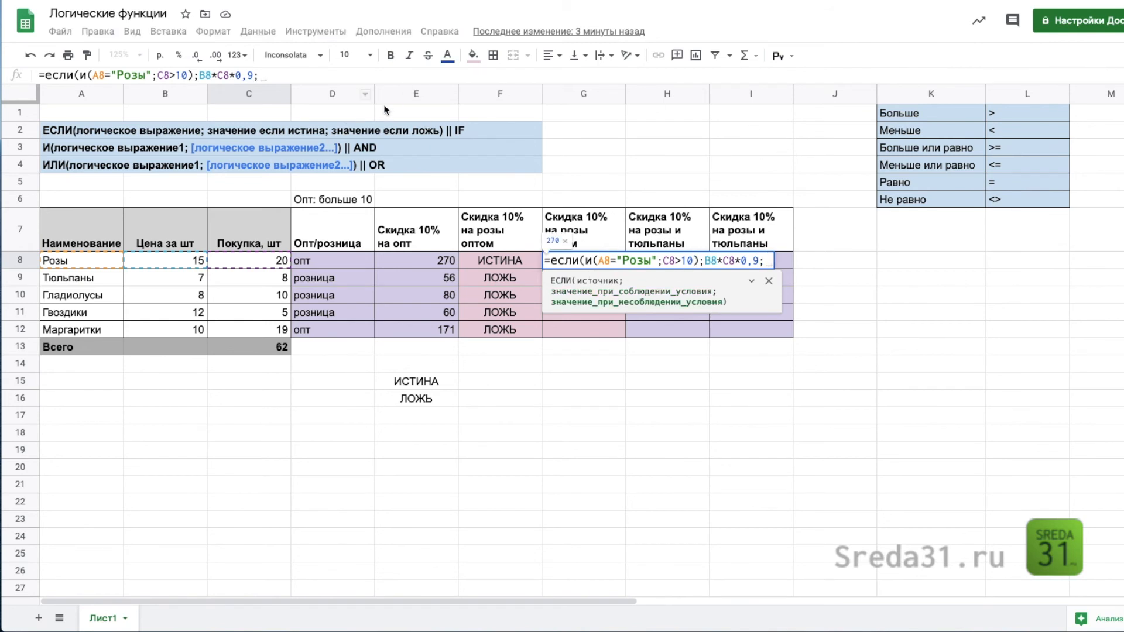
click(185, 261)
text(*)
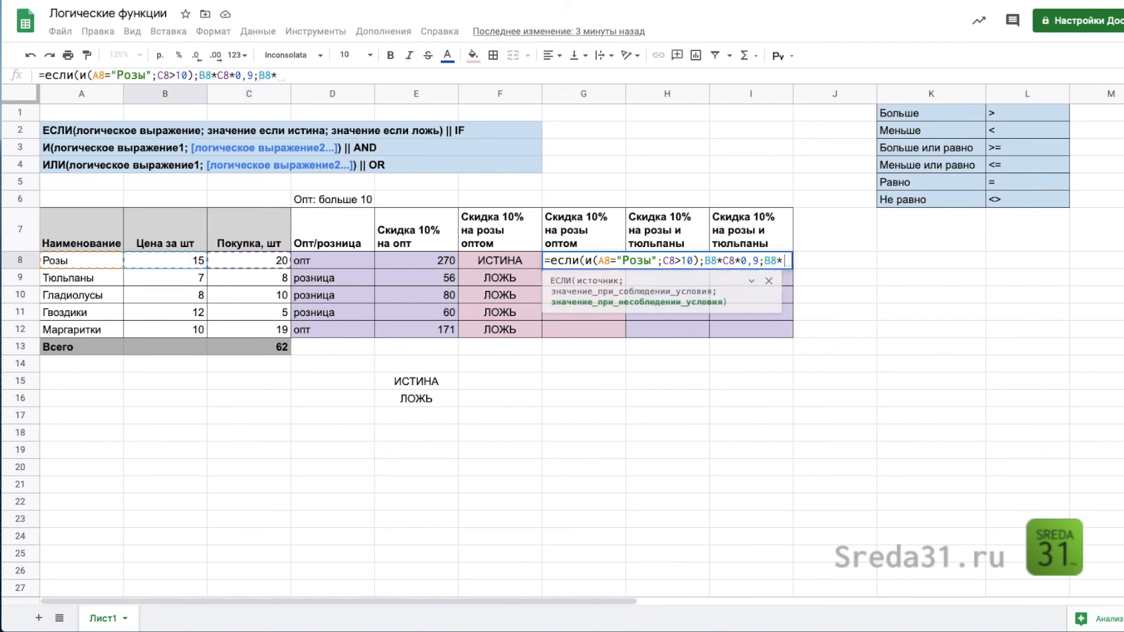
click(237, 261)
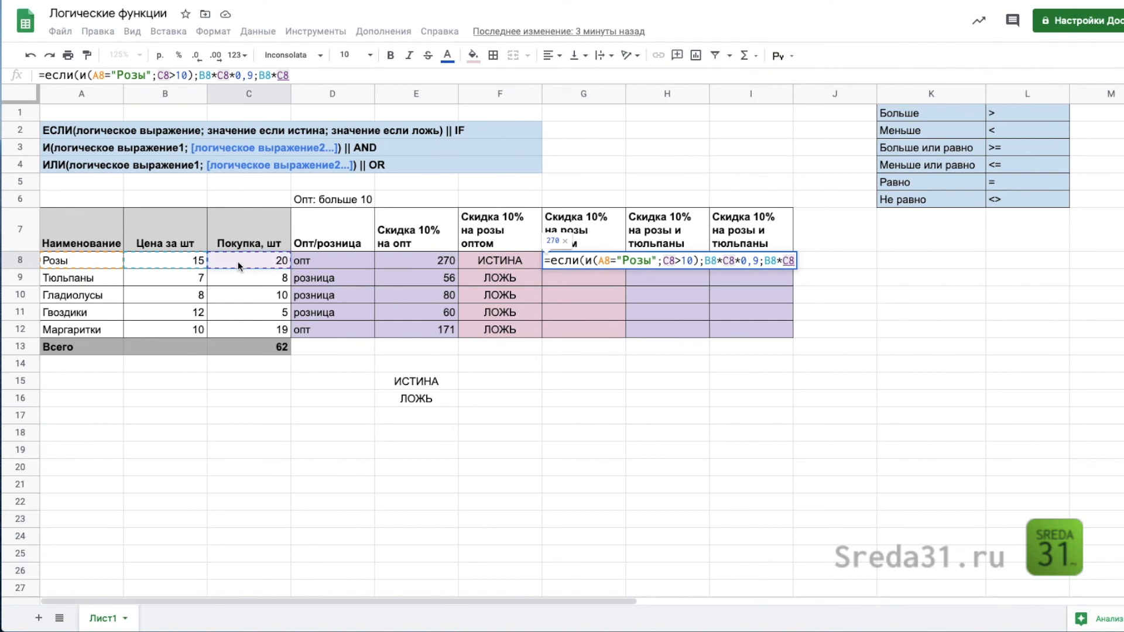
text())
key(Return)
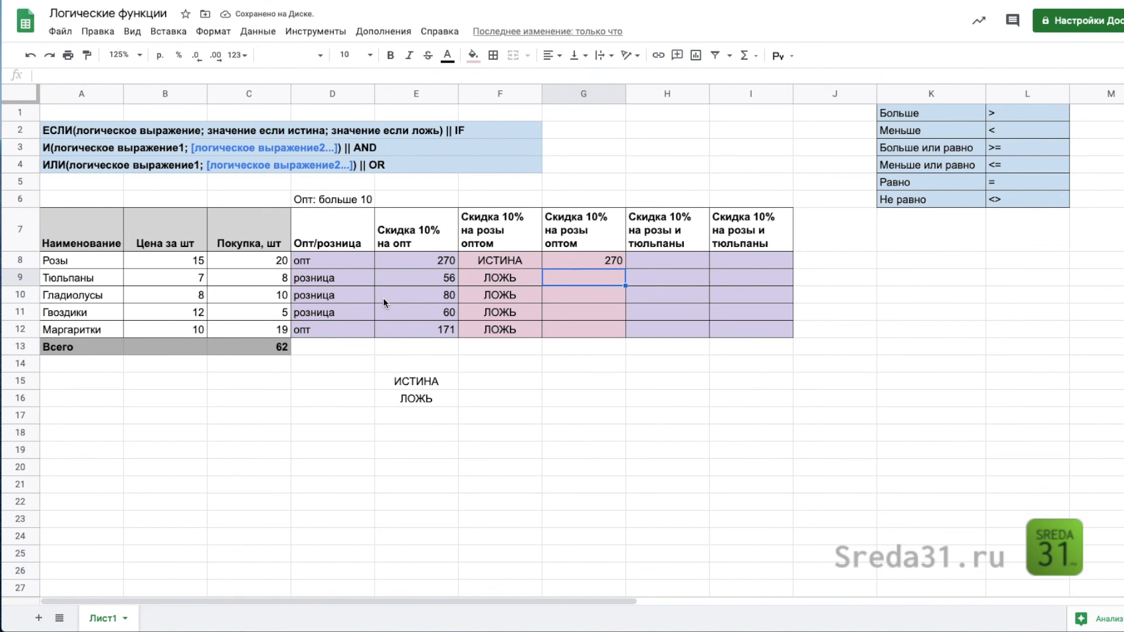
click(613, 261)
double_click(624, 268)
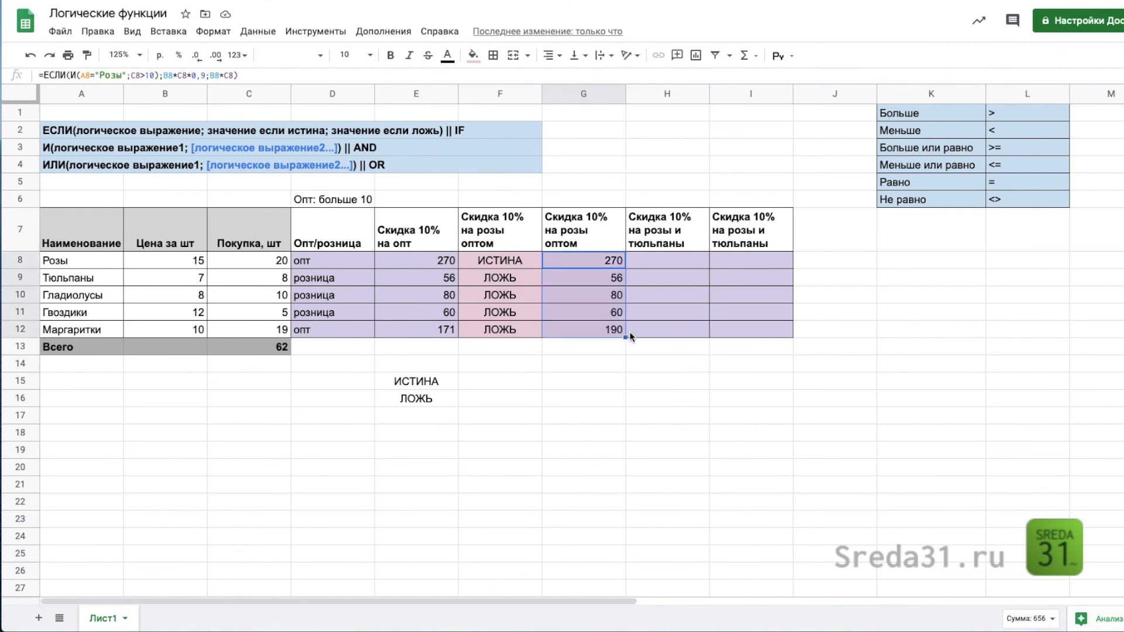